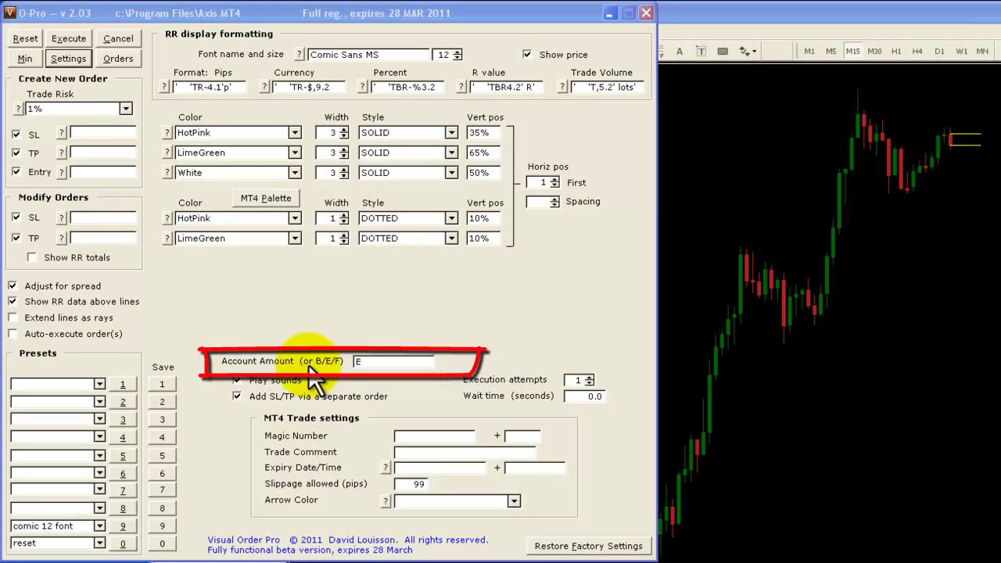
Set Trade Risk to 1 and select the Account Amount value E for replacement.
left_click(30, 112)
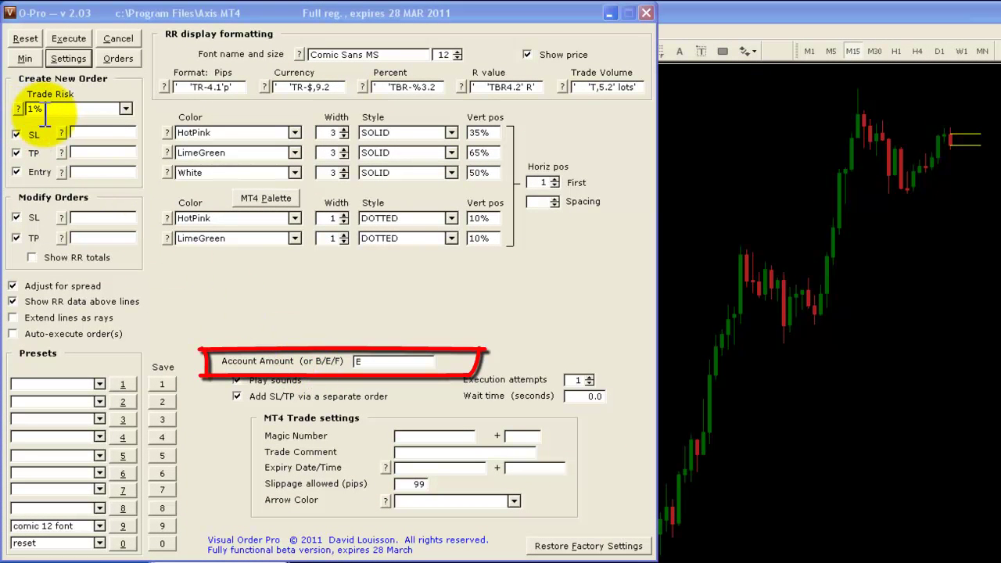
type("1")
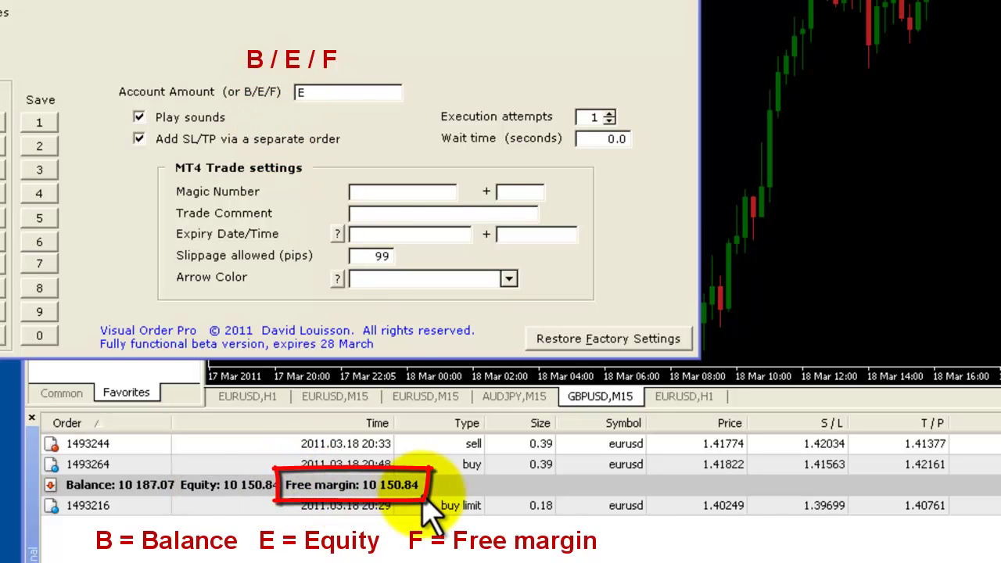
left_click(321, 91)
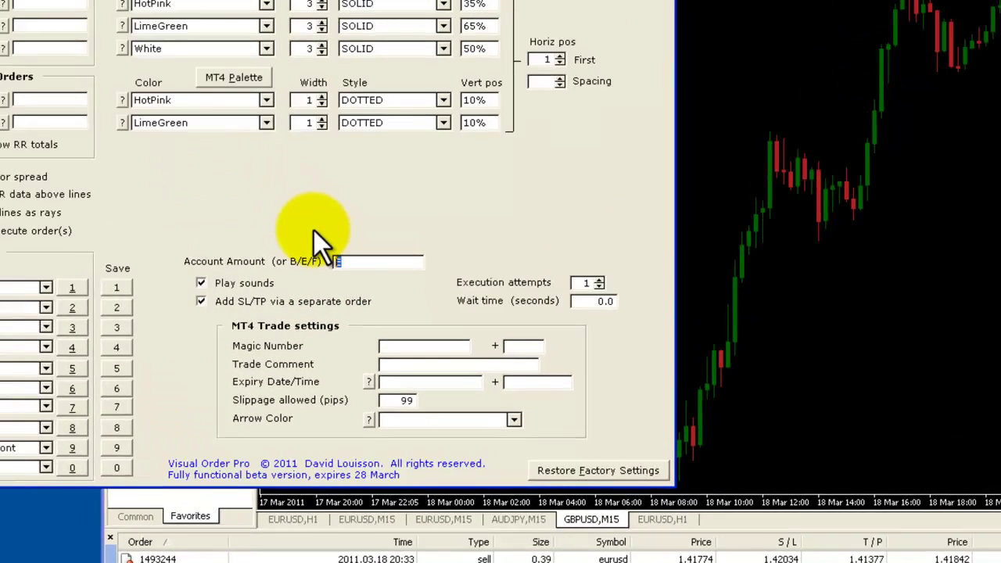
Enter 10000 as the Account Amount and move the caret to the start of the value.
type("10")
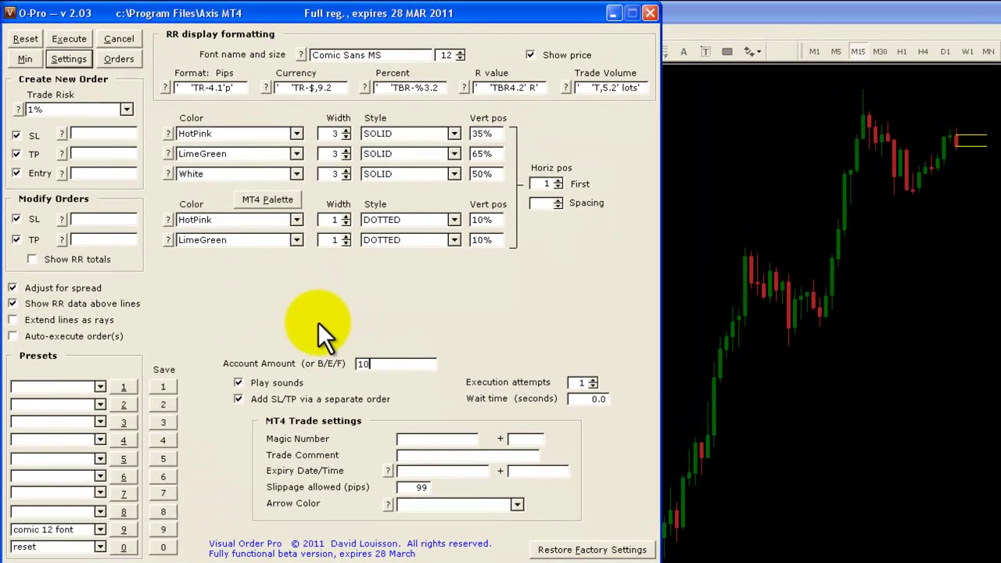
type("000")
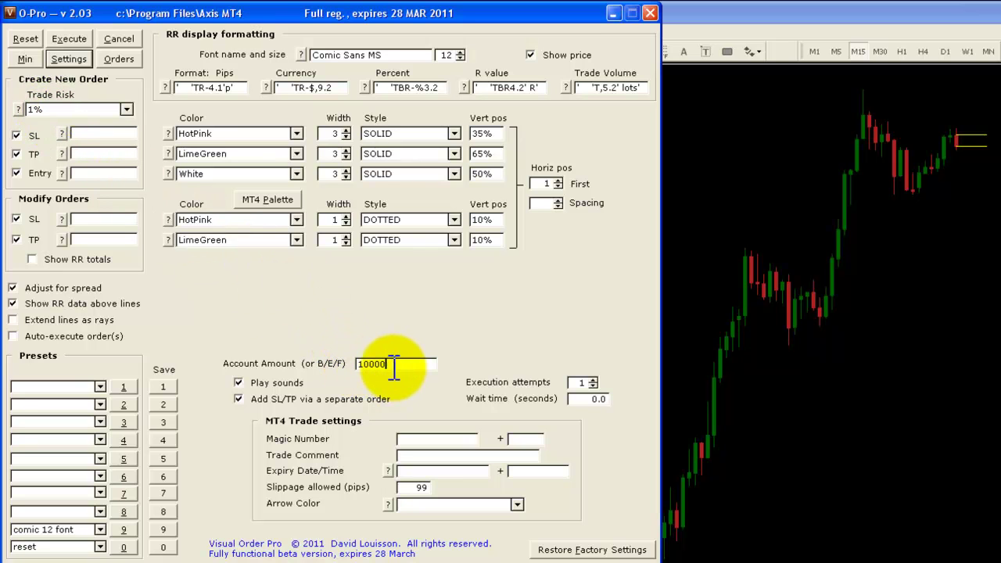
left_click(394, 366)
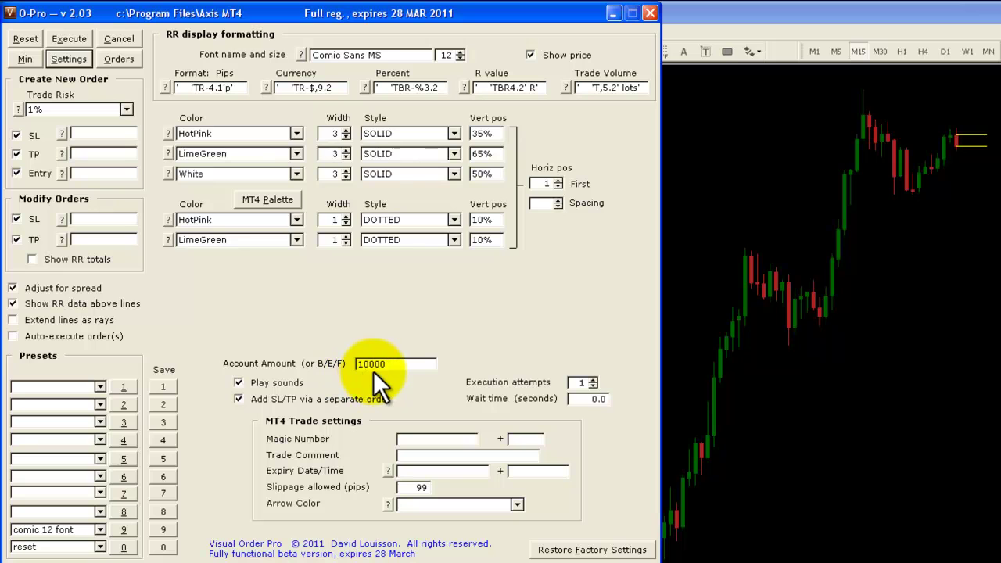
key("Home")
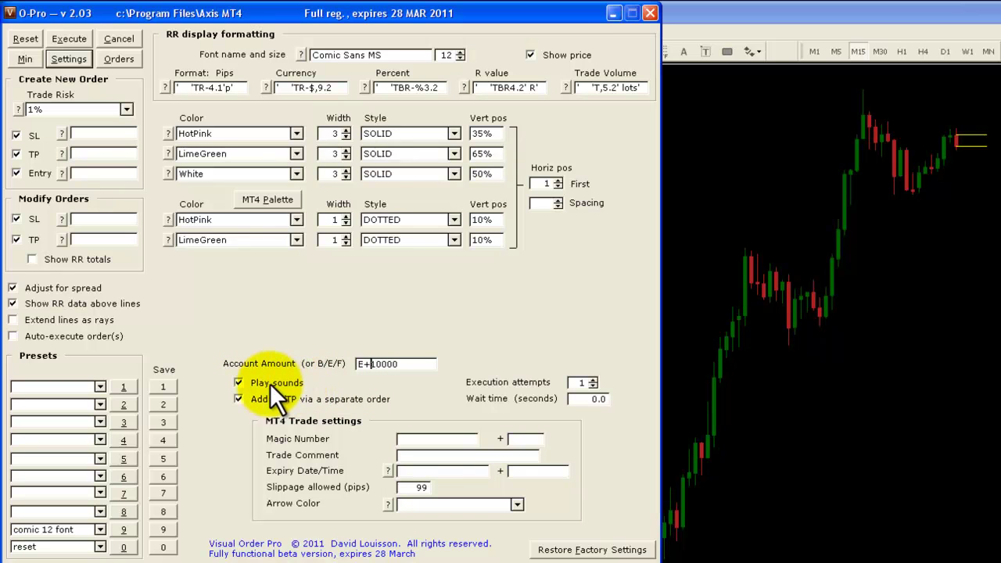
Toggle Play sounds off and back on, leaving sounds enabled.
left_click(240, 382)
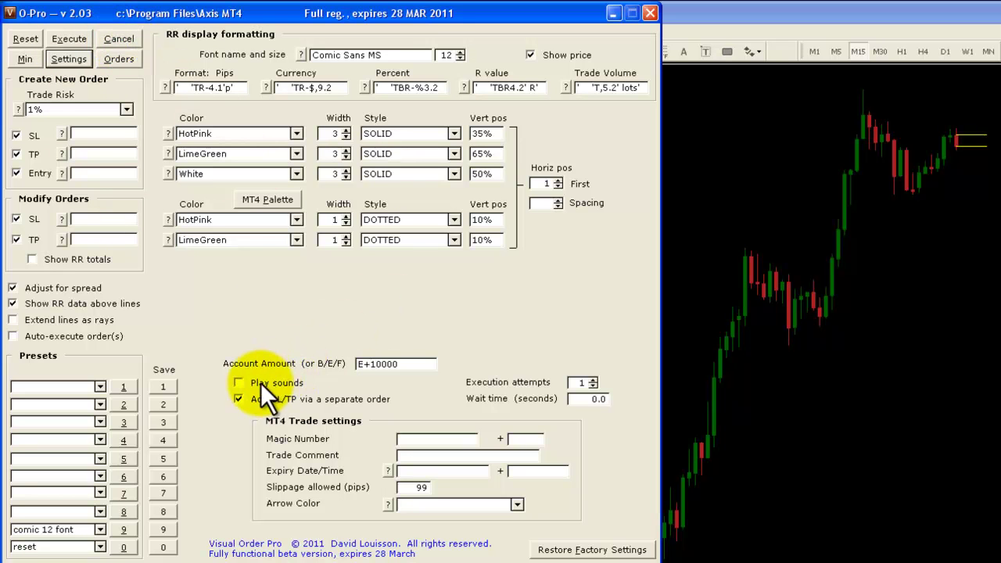
left_click(240, 382)
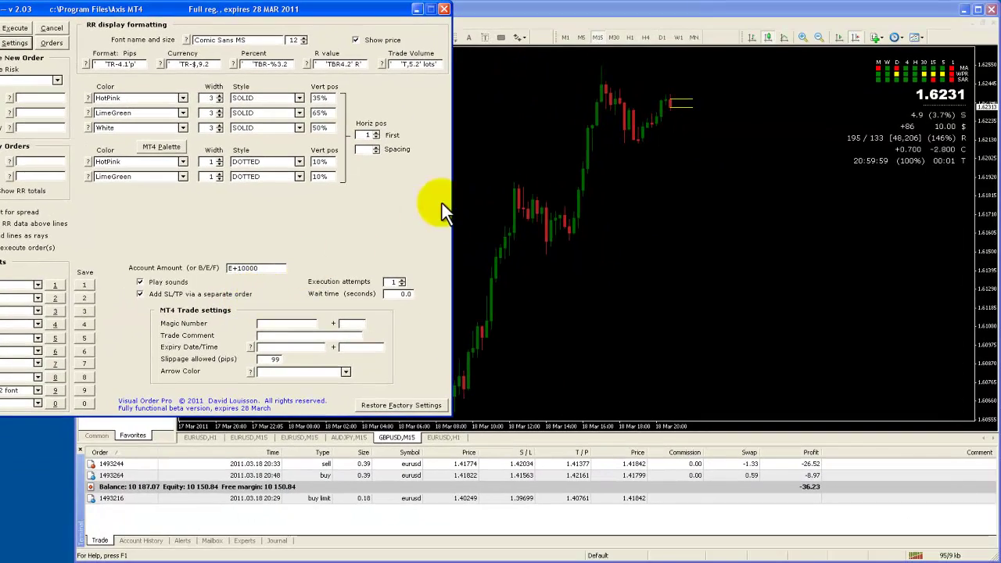
Bring the GBPUSD chart forward, then open and close a New Order window.
left_click(489, 168)
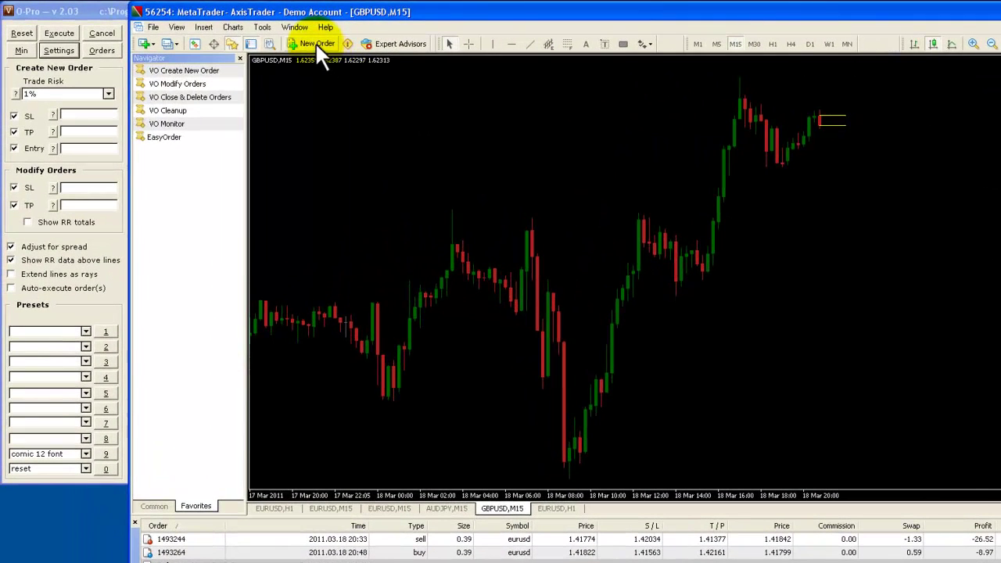
left_click(241, 38)
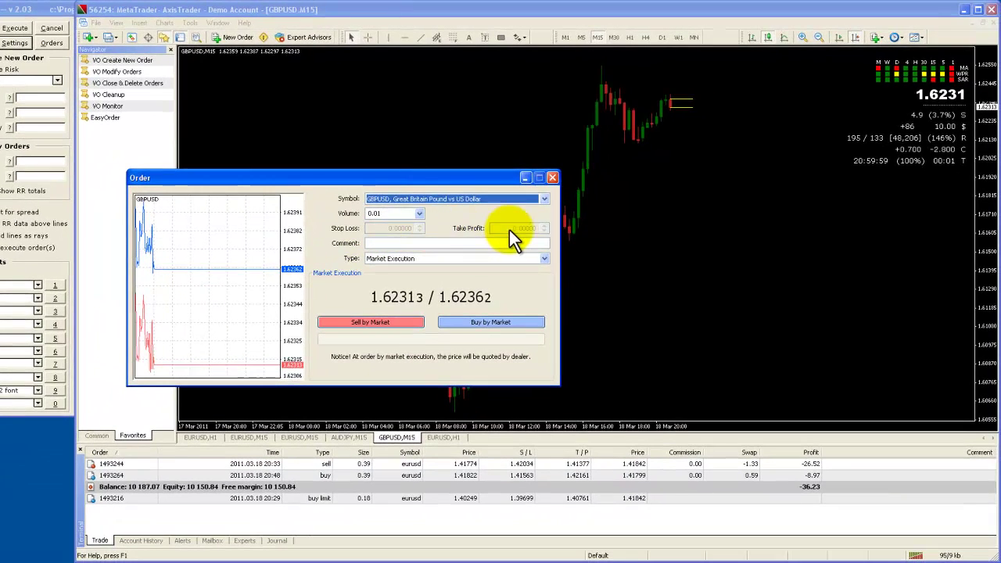
left_click(602, 234)
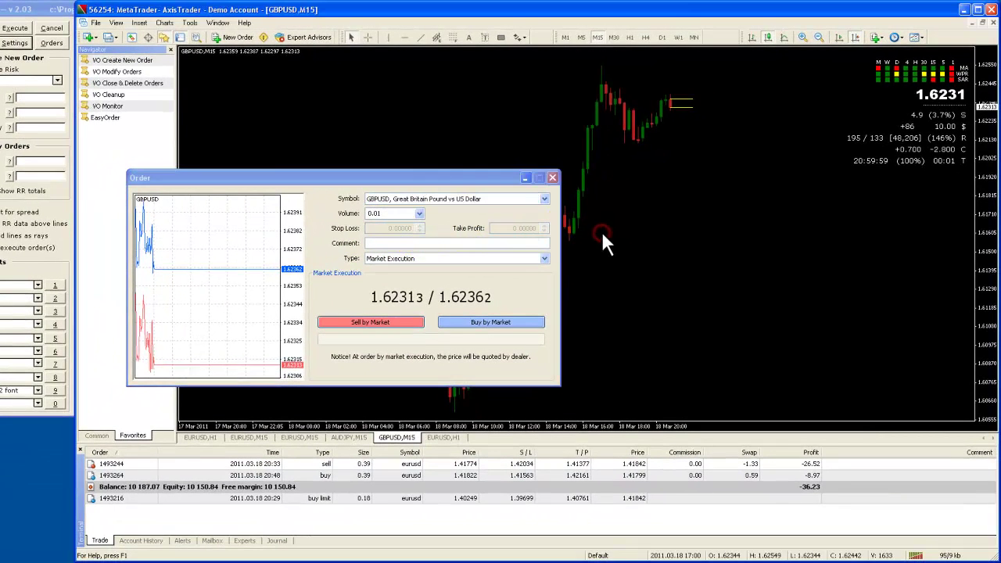
left_click(553, 179)
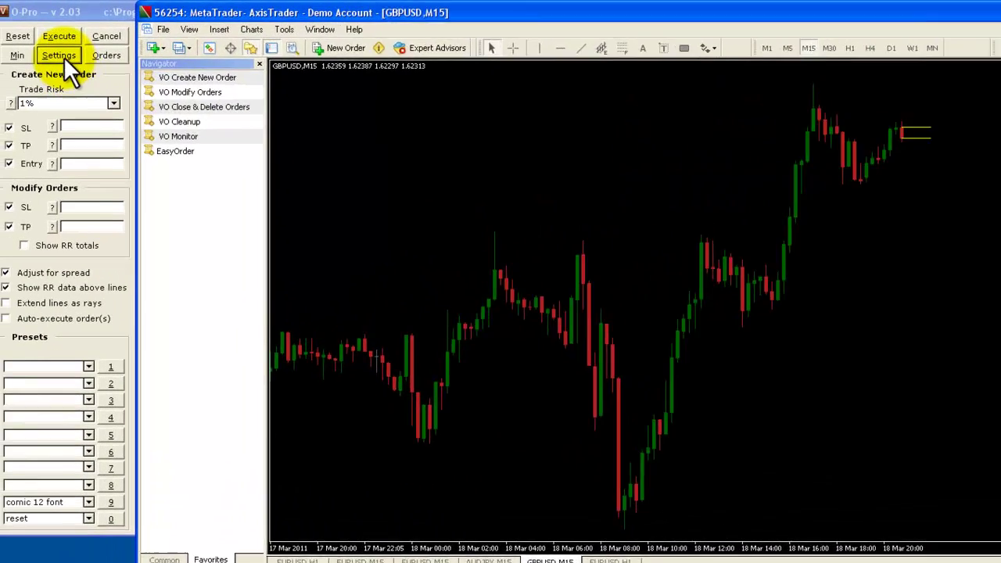
Expand the VO-Pro Settings panel over the GBPUSD M15 chart.
left_click(17, 44)
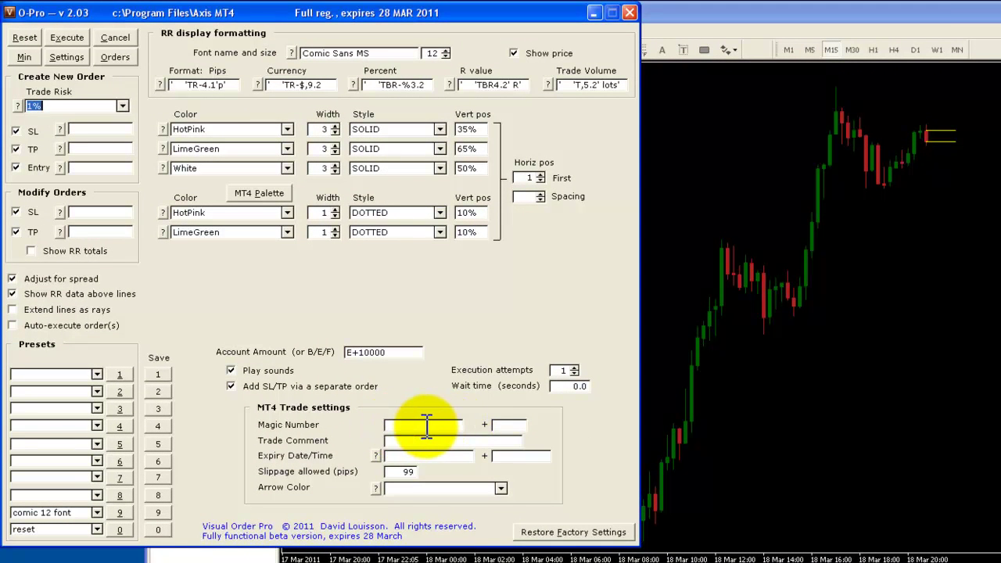
Show the orders list and enter 100 in the first Magic Number box.
left_click(117, 59)
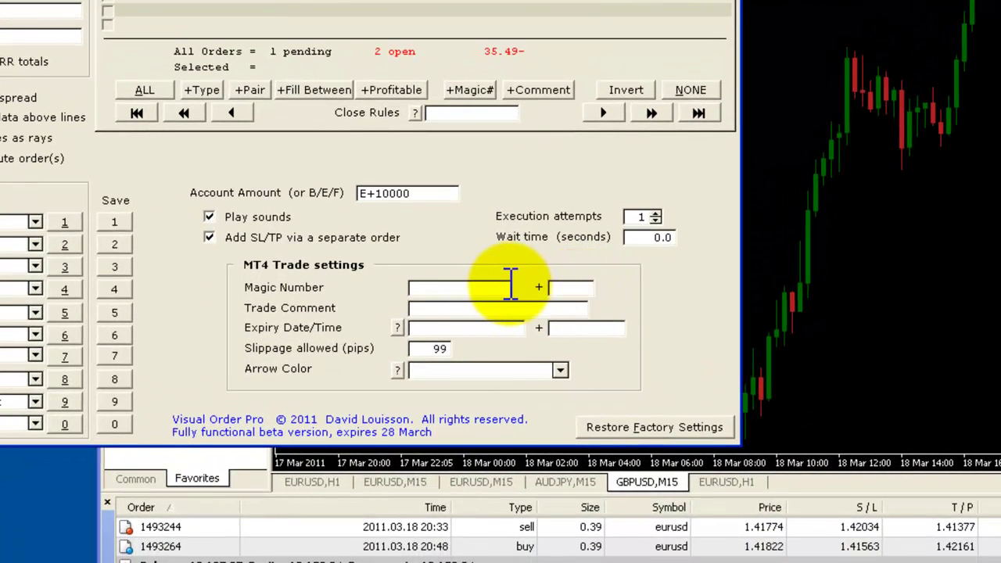
left_click(499, 287)
type("1001")
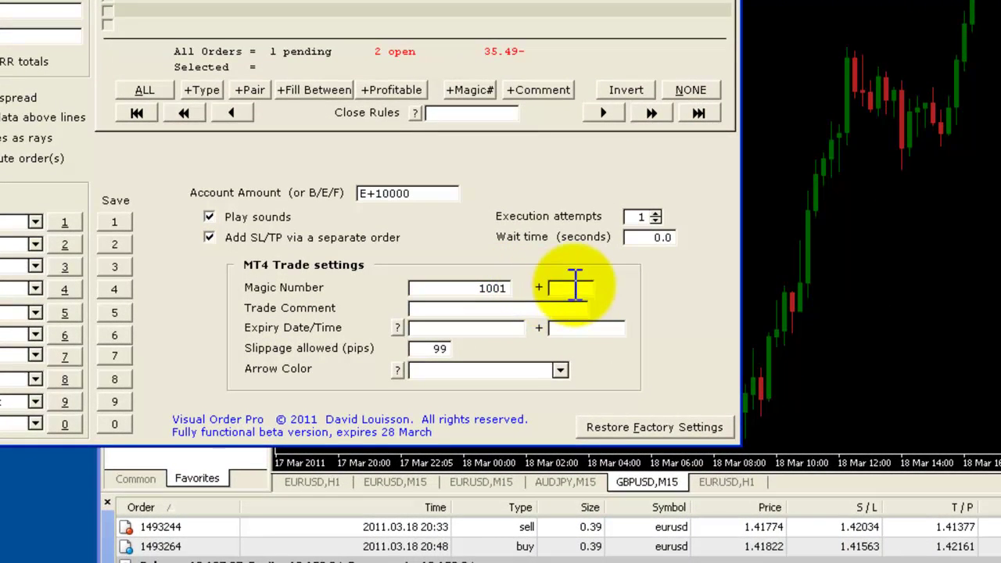
left_click(586, 282)
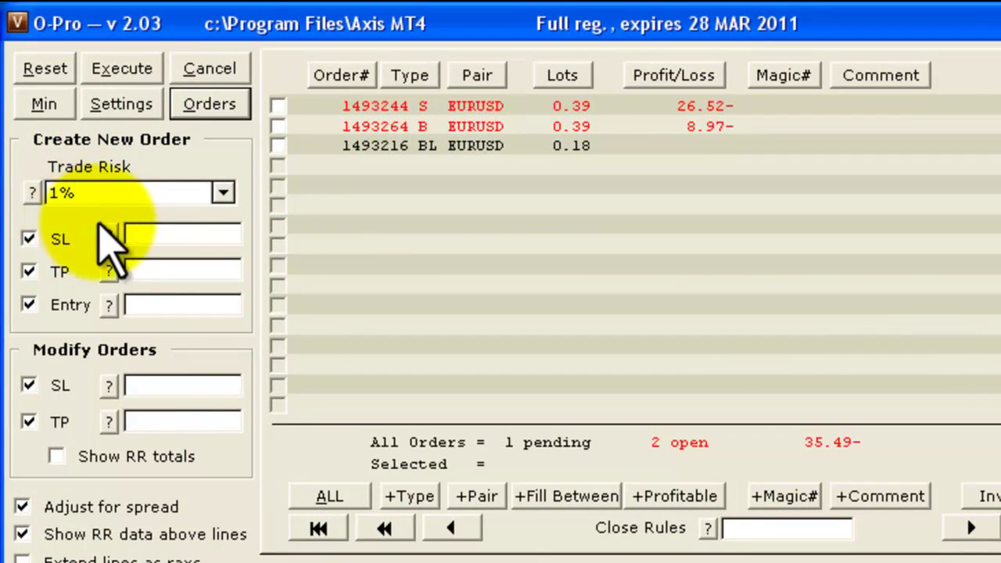
left_click(141, 196)
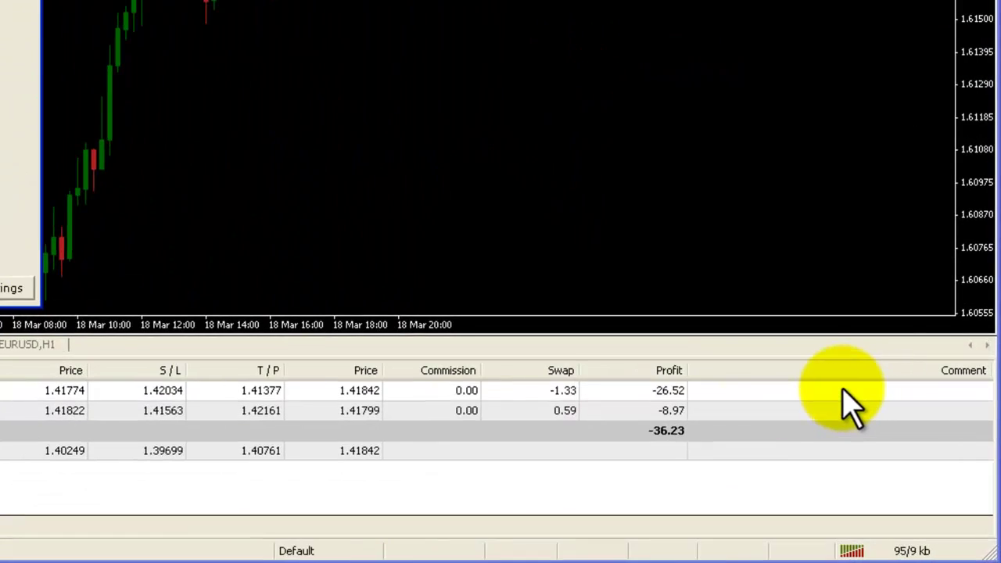
Pick 22 March 2011 in the expiry calendar, giving 2011.03.22 00:00.
right_click(843, 391)
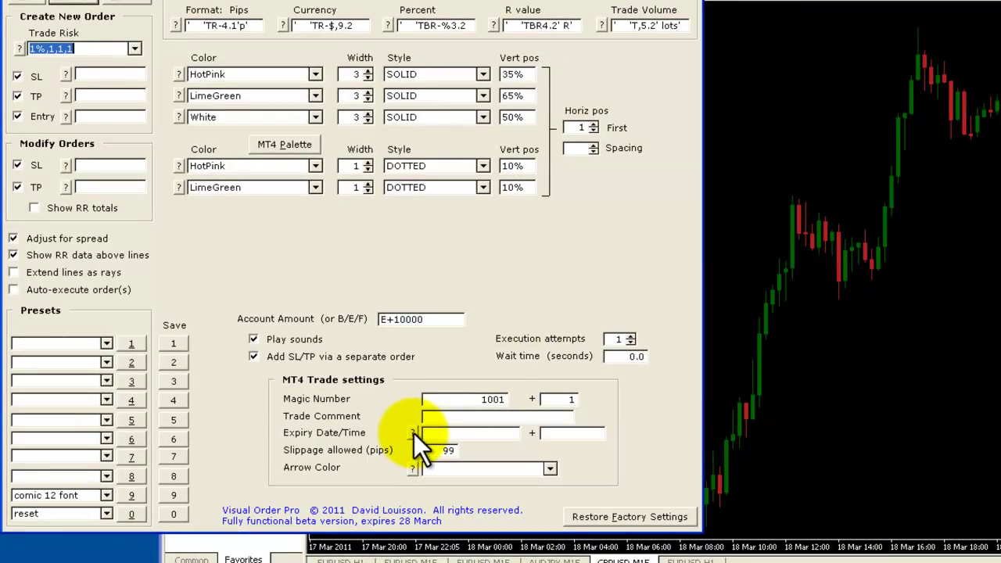
left_click(414, 434)
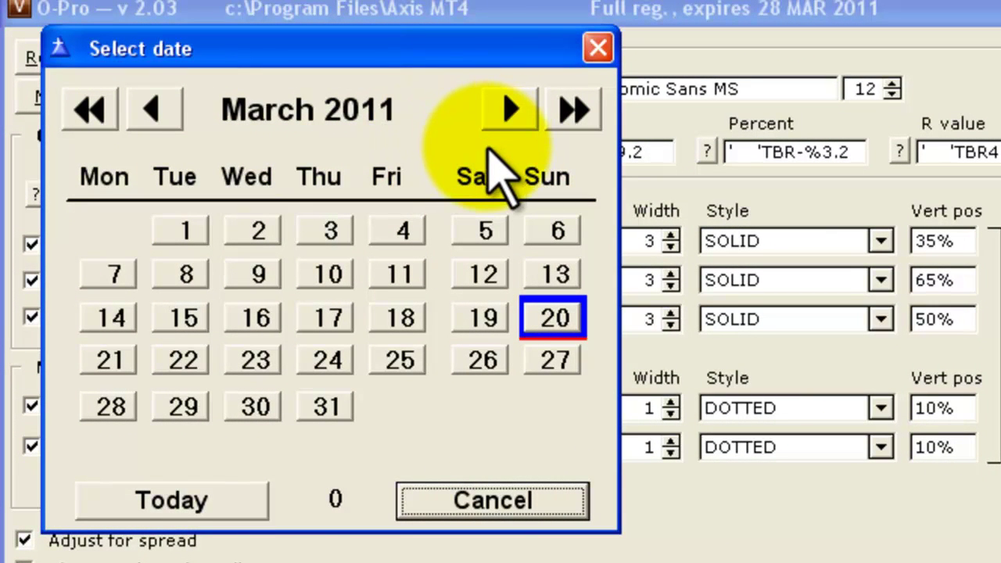
left_click(513, 103)
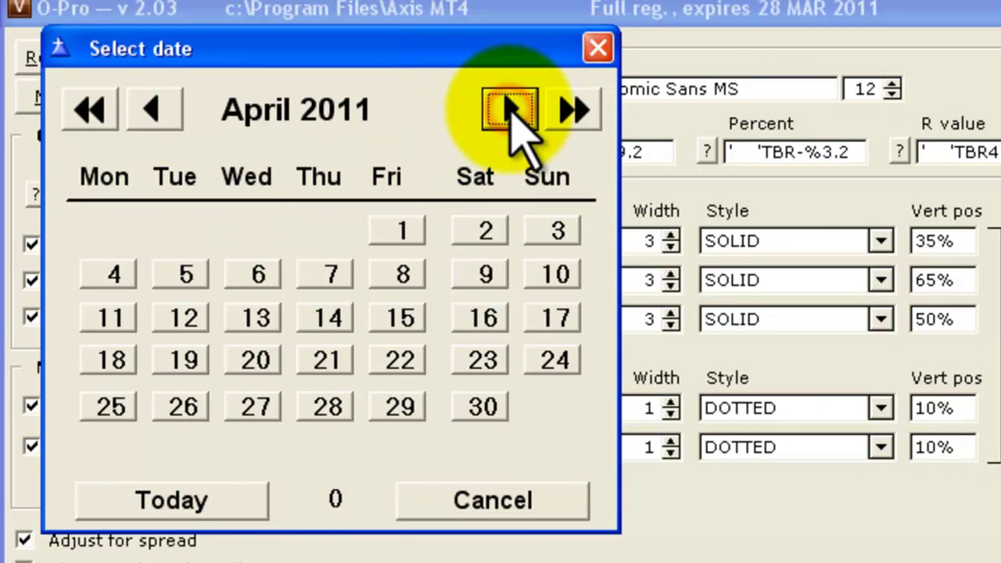
left_click(575, 109)
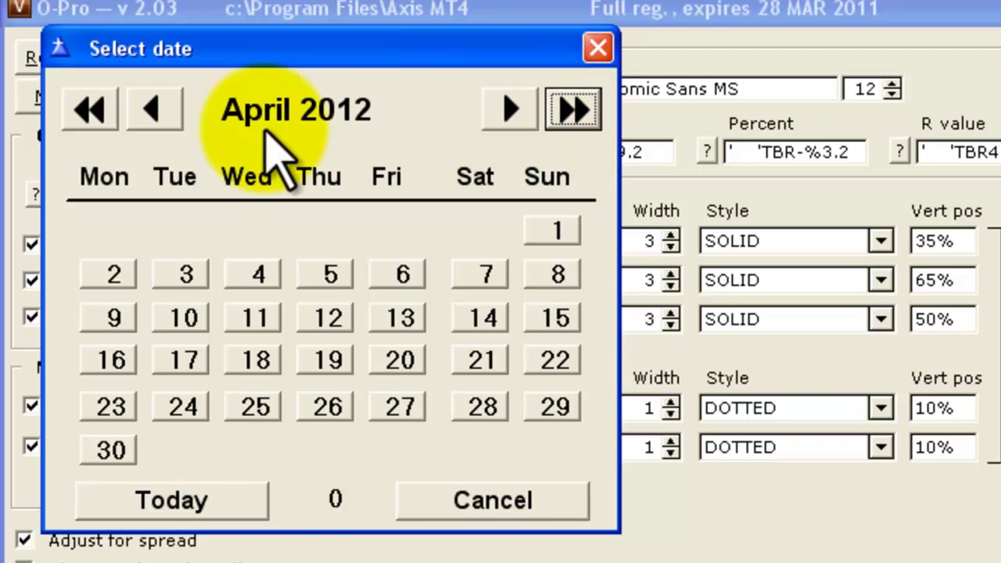
left_click(155, 110)
left_click(89, 110)
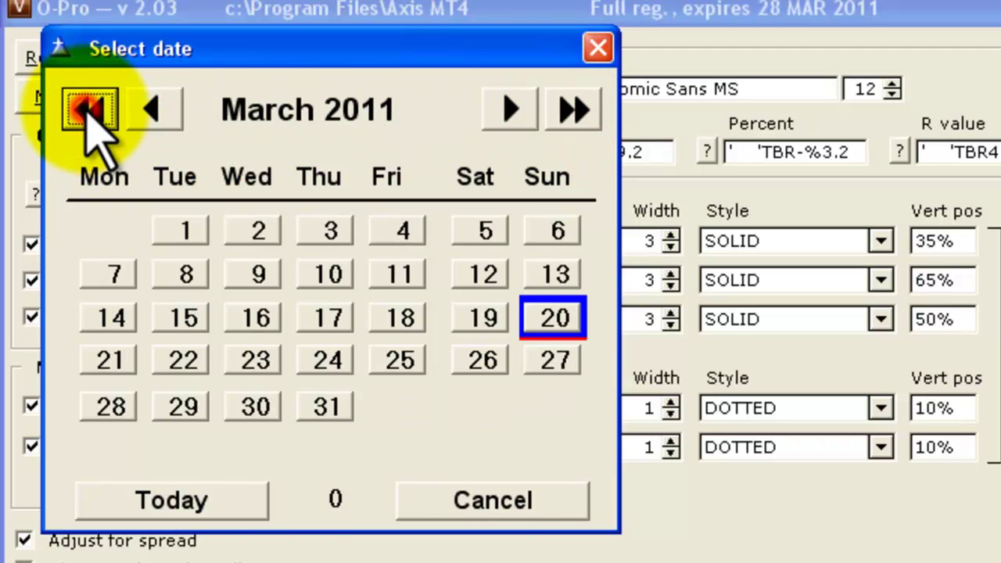
left_click(186, 502)
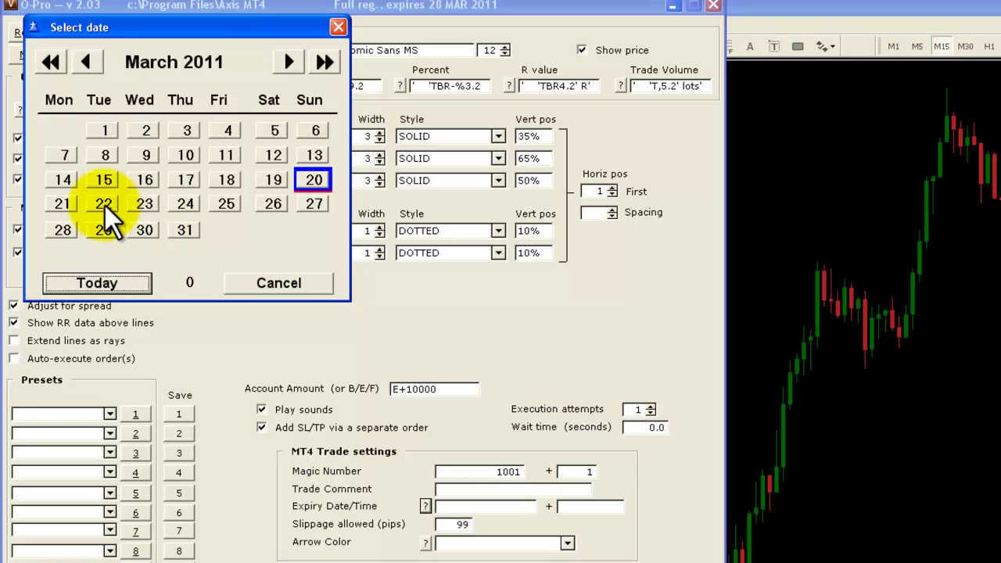
left_click(105, 205)
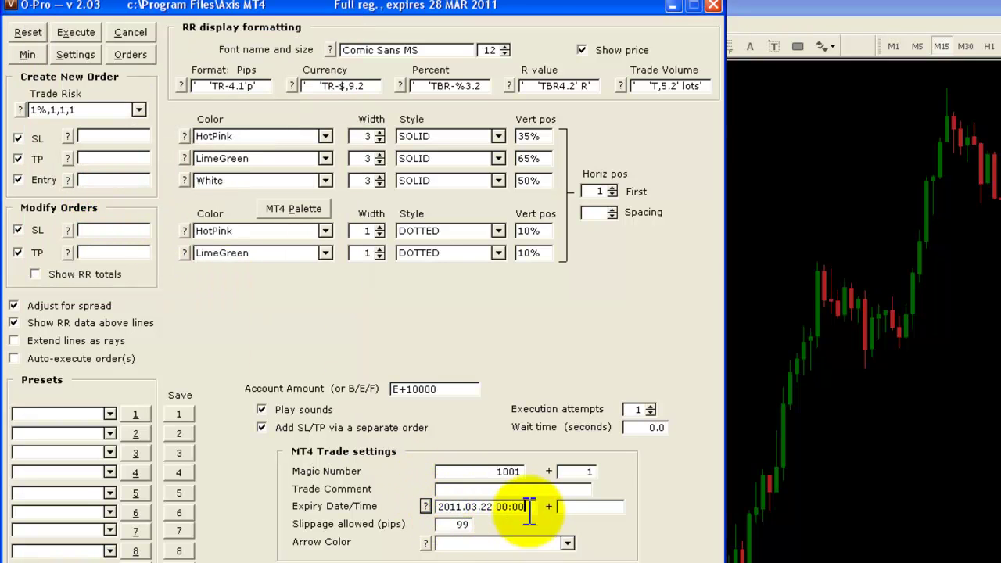
left_click(424, 507)
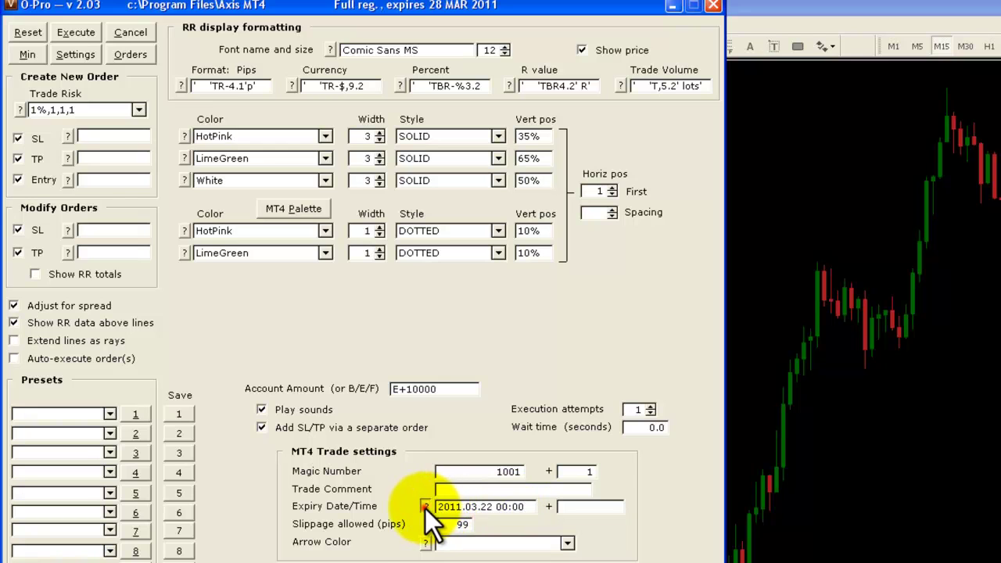
left_click(302, 283)
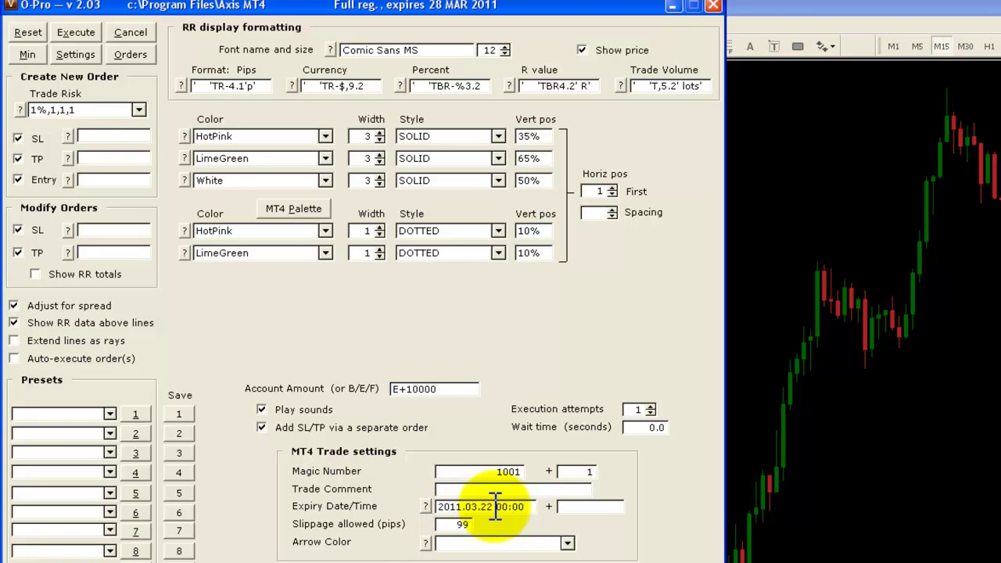
Delete the 2011.03.22 expiry date/time and erase the typed time offset.
left_click_drag(498, 506, 528, 506)
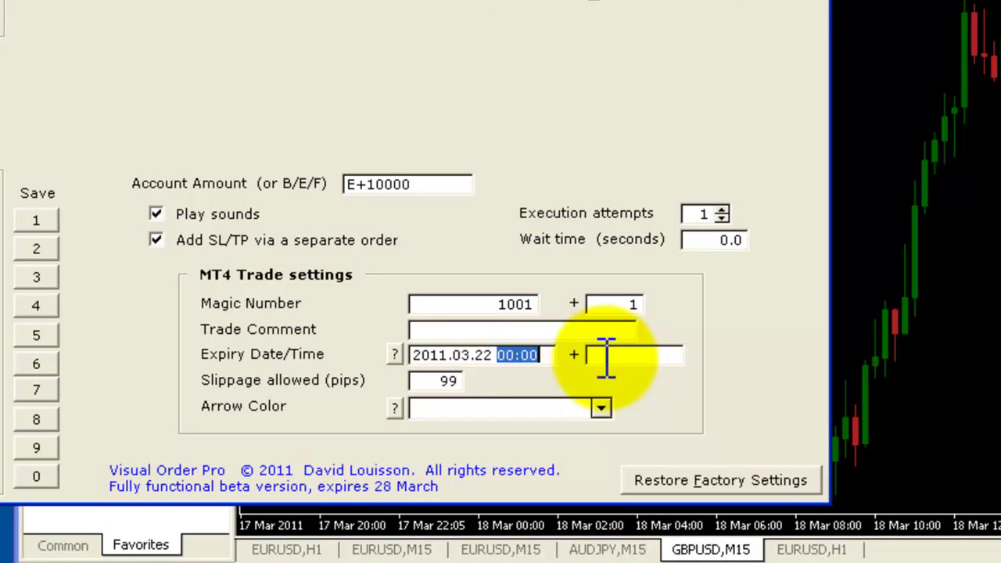
left_click_drag(540, 354, 380, 355)
key("BackSpace")
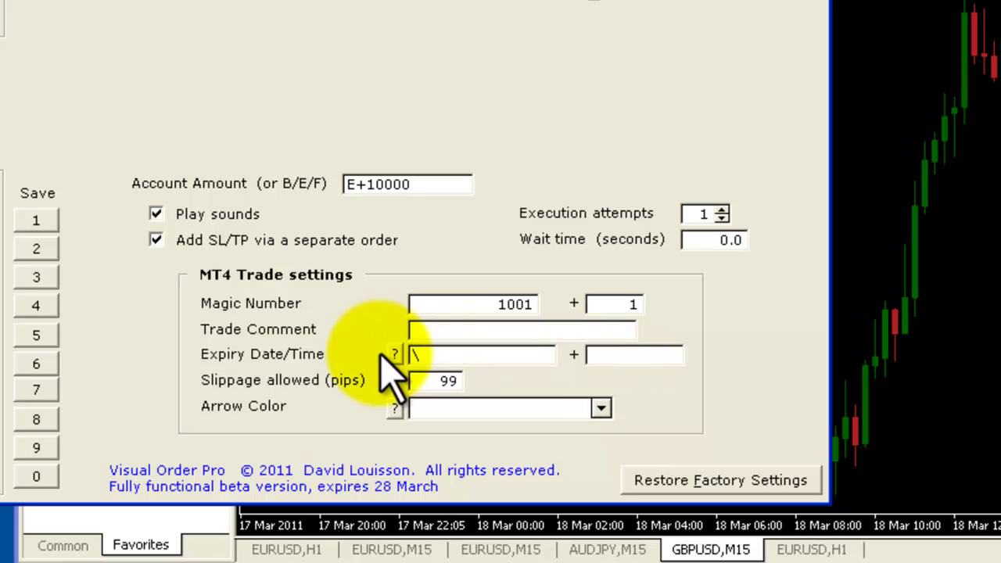
left_click(606, 357)
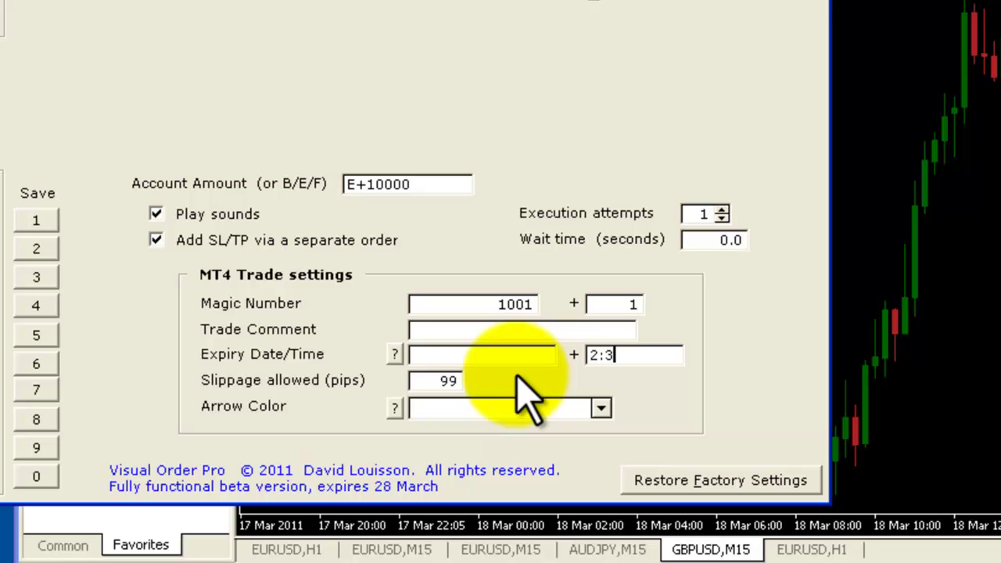
type("0")
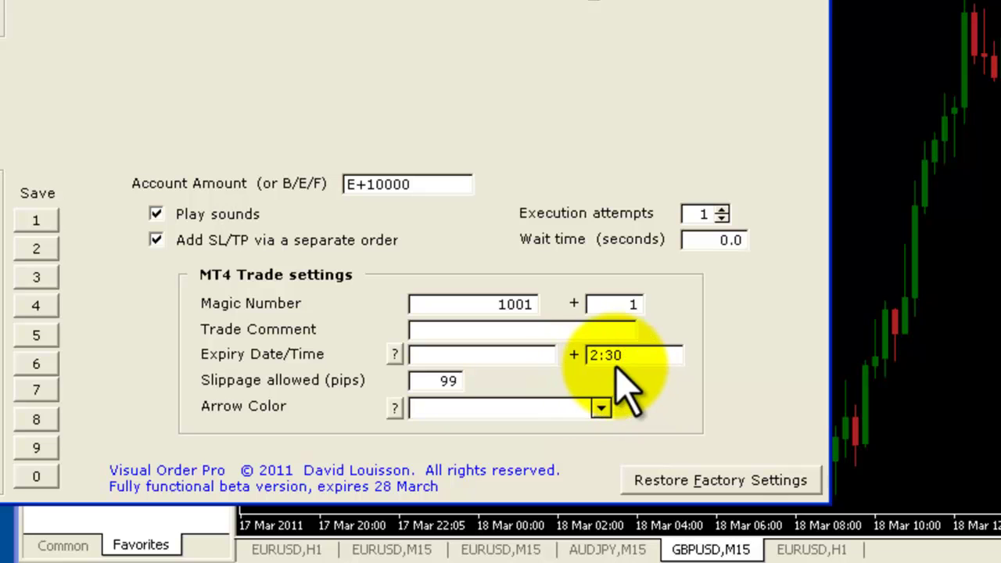
key("BackSpace")
key("BackSpace")
key("BackSpace")
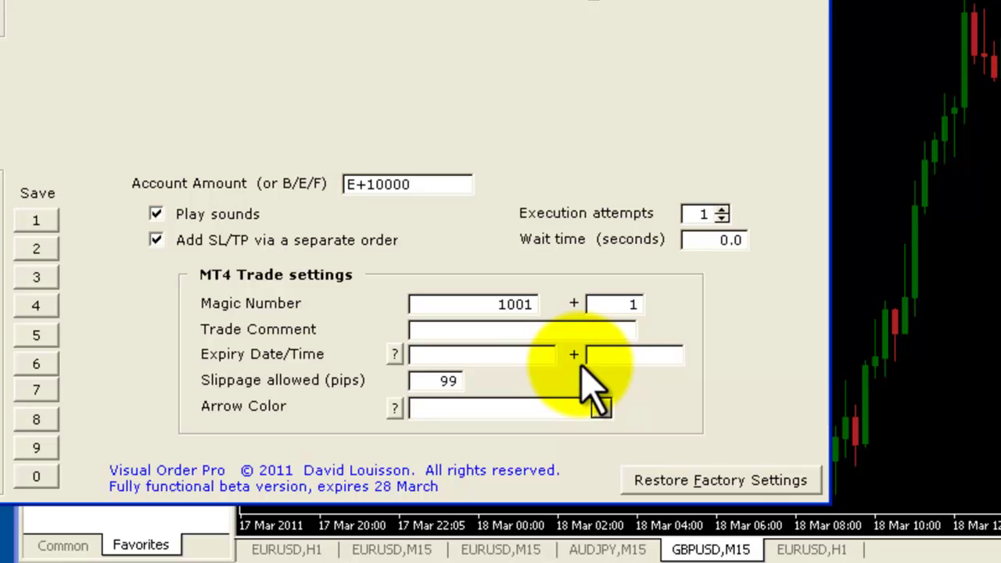
left_click(601, 356)
left_click(442, 357)
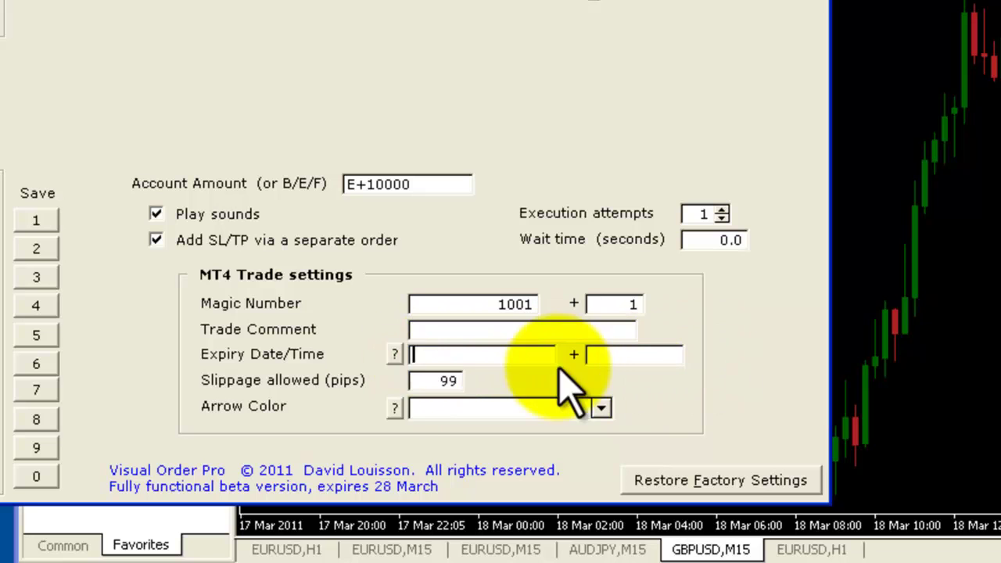
left_click(419, 379)
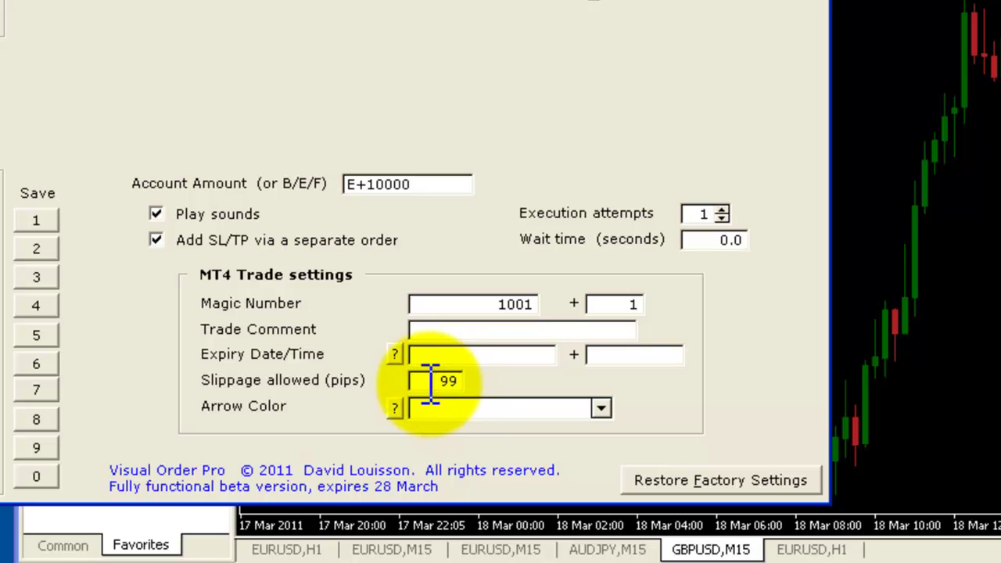
left_click(430, 381)
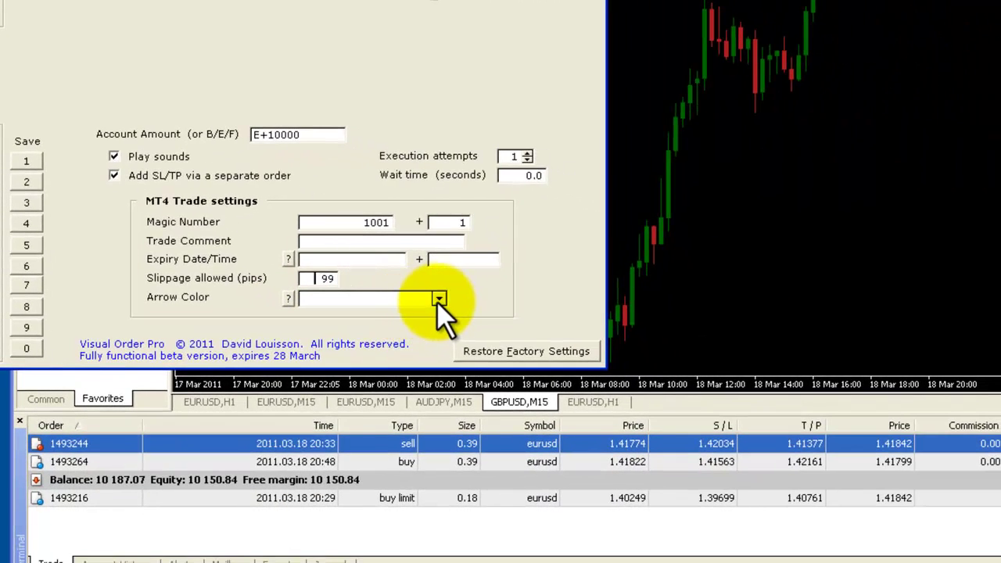
left_click(438, 300)
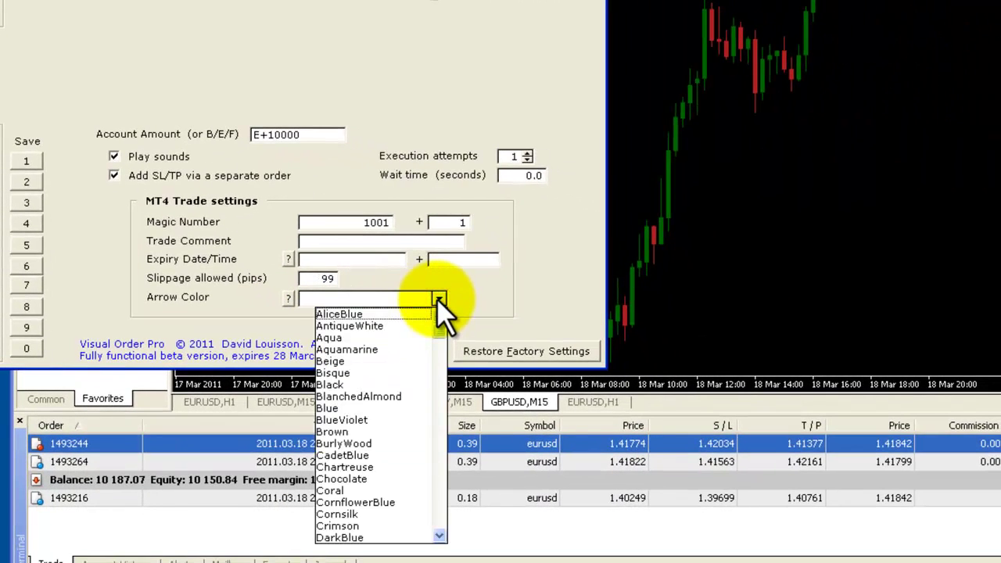
left_click(437, 298)
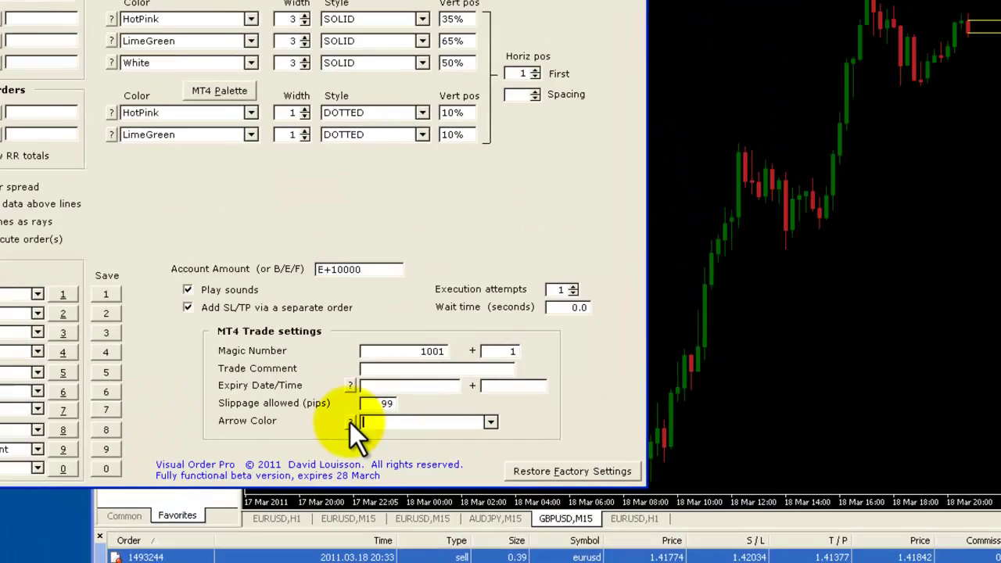
left_click(287, 298)
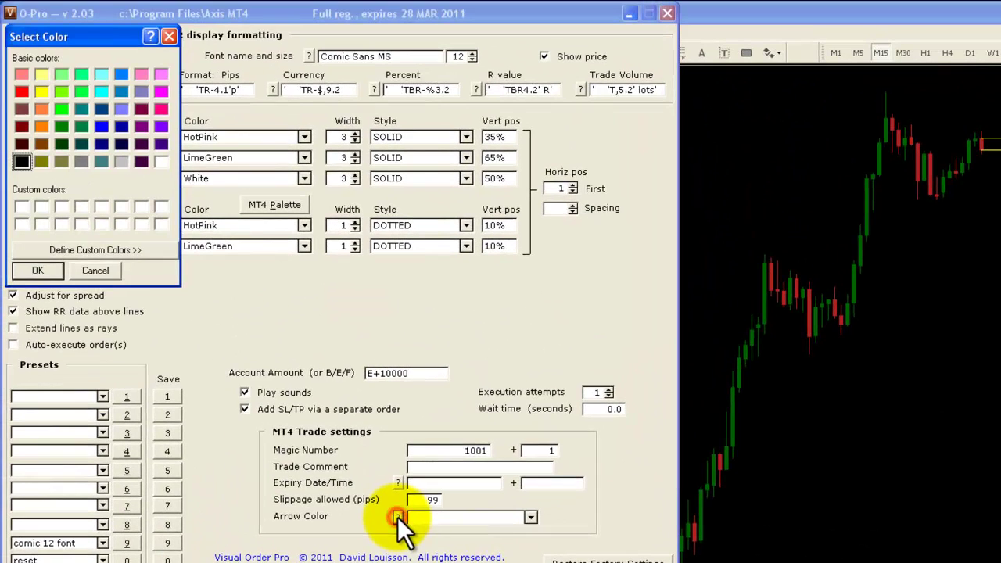
left_click(76, 248)
left_click(92, 270)
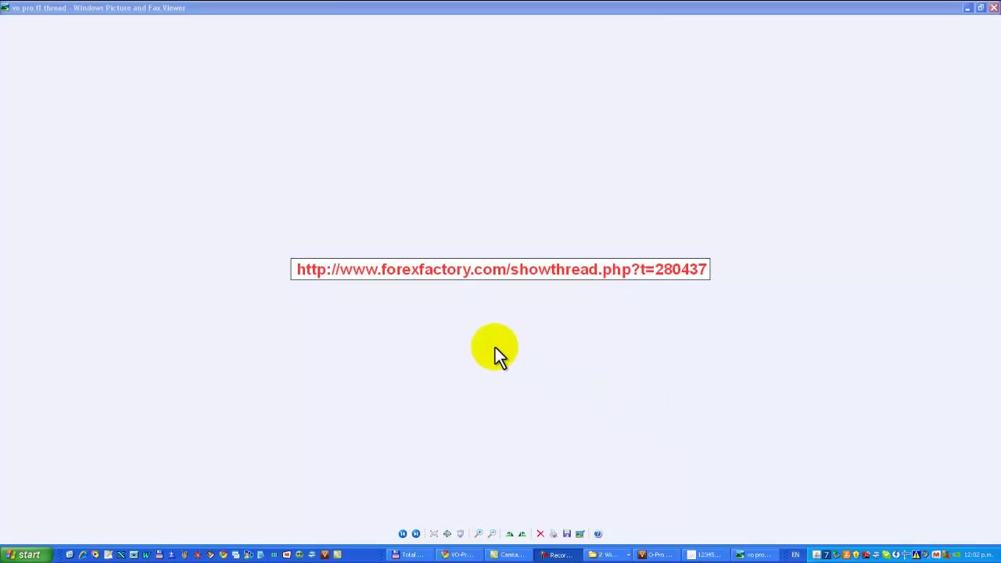
Switch to the 'vo pro ff thread' image showing the showthread.php?t=280437 link.
left_click(294, 292)
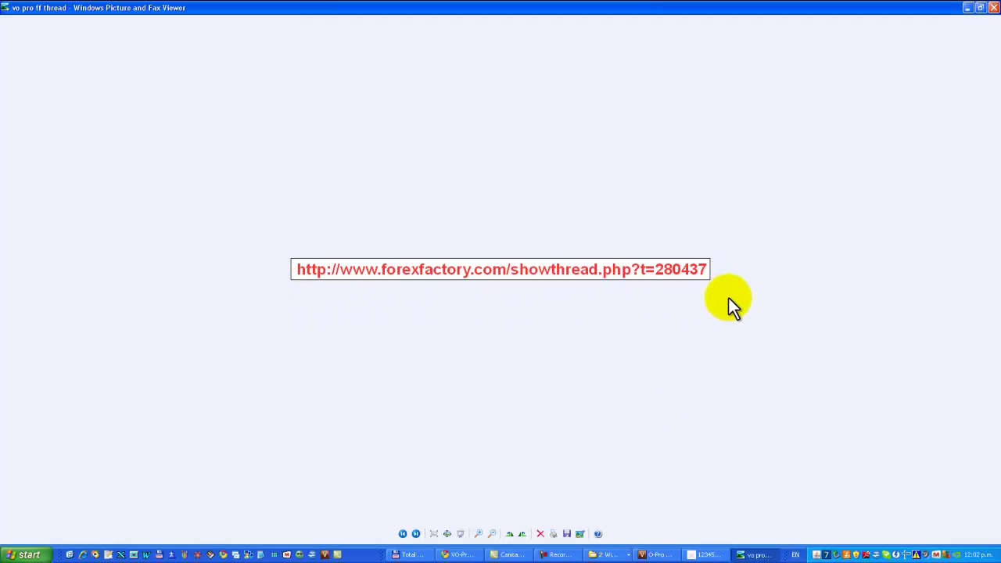